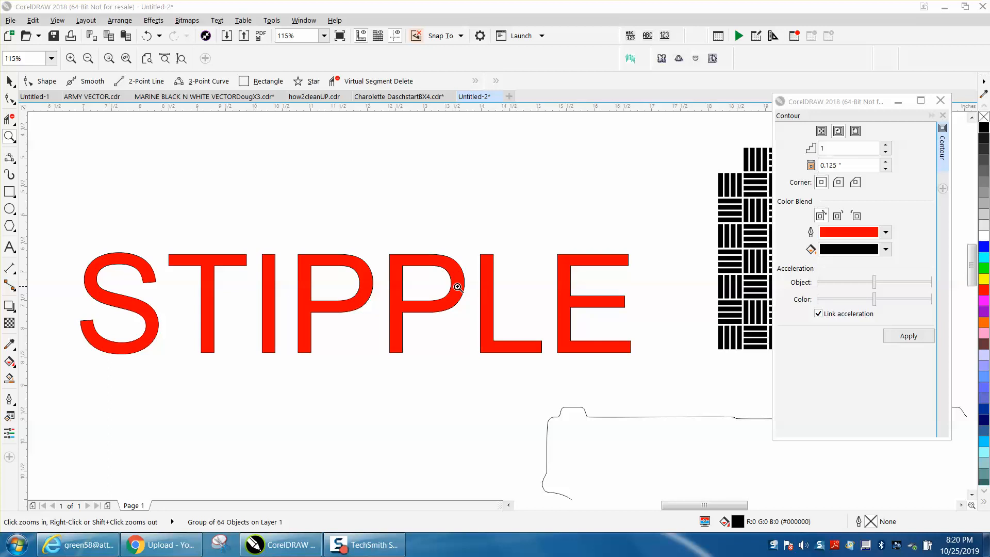
Move the red STIPPLE text up and to the left, clear of the artwork below it
{"action": "left_click", "coordinate": [9, 81]}
{"action": "scroll", "coordinate": [287, 183], "scroll_direction": "down", "scroll_amount": 2}
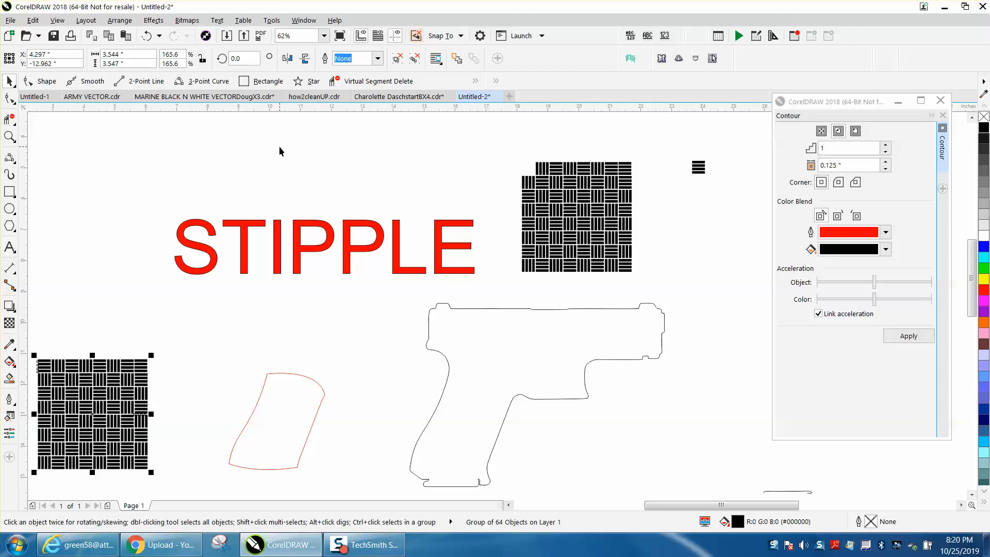
{"action": "left_click_drag", "start_coordinate": [327, 232], "coordinate": [226, 137]}
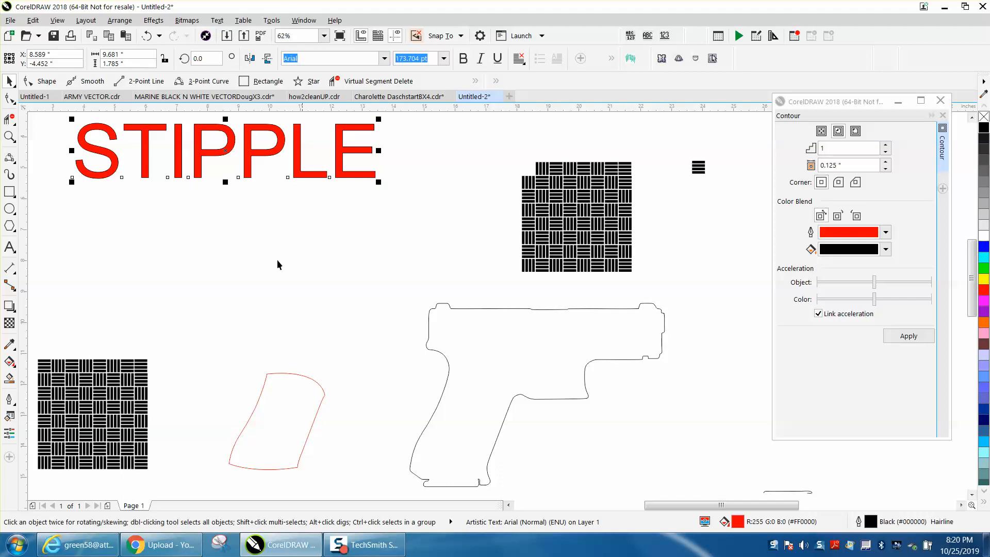
Move the small four-bar group beside the STIPPLE text and resize it to 0.25 by 0.25 inches
{"action": "left_click_drag", "start_coordinate": [684, 153], "coordinate": [430, 176]}
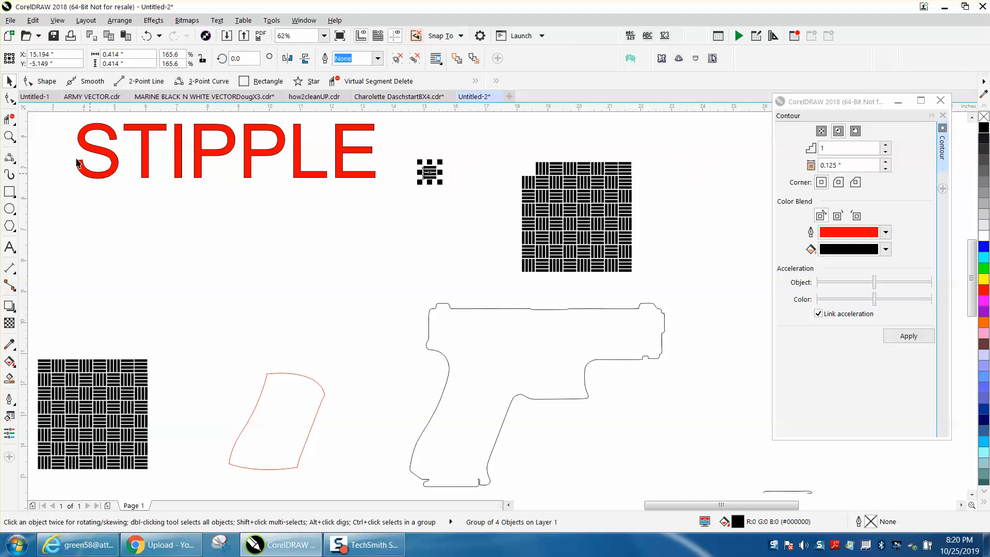
{"action": "left_click", "coordinate": [10, 136]}
{"action": "left_click", "coordinate": [39, 135]}
{"action": "left_click_drag", "start_coordinate": [420, 169], "coordinate": [473, 198]}
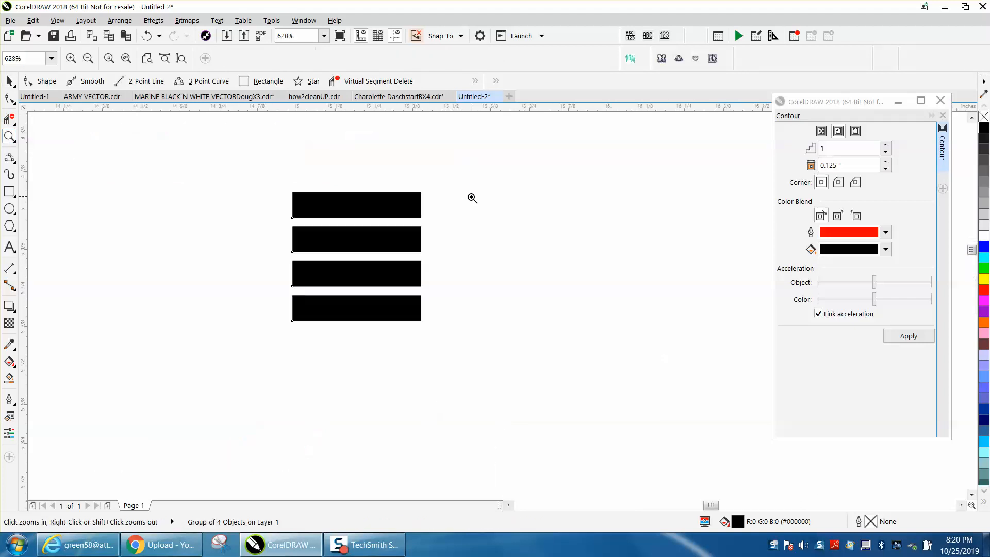
{"action": "left_click", "coordinate": [9, 81]}
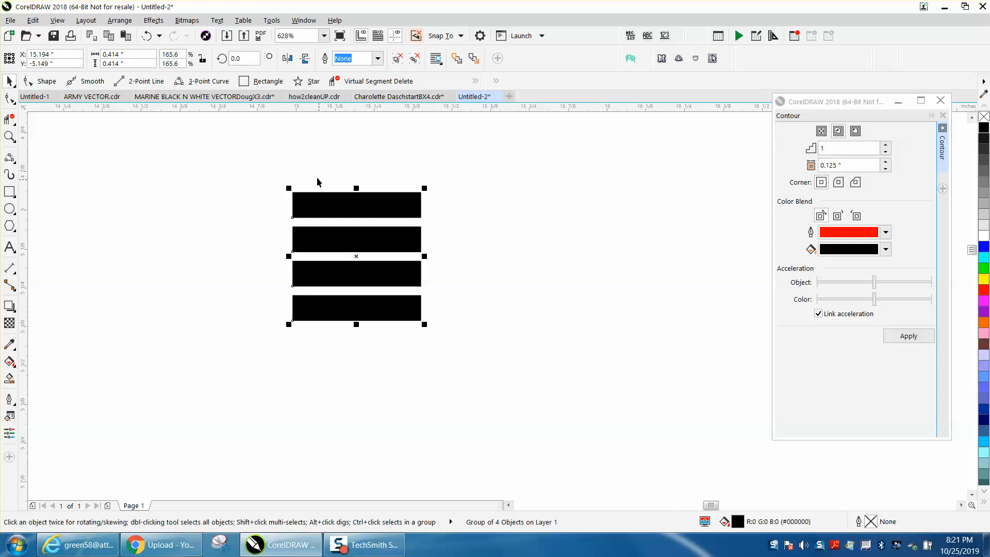
{"action": "left_click", "coordinate": [136, 54]}
{"action": "double_click", "coordinate": [136, 55]}
{"action": "type", "text": ".1"}
{"action": "type", "text": "25"}
{"action": "key", "text": "Tab"}
{"action": "type", "text": ".25"}
{"action": "key", "text": "Return"}
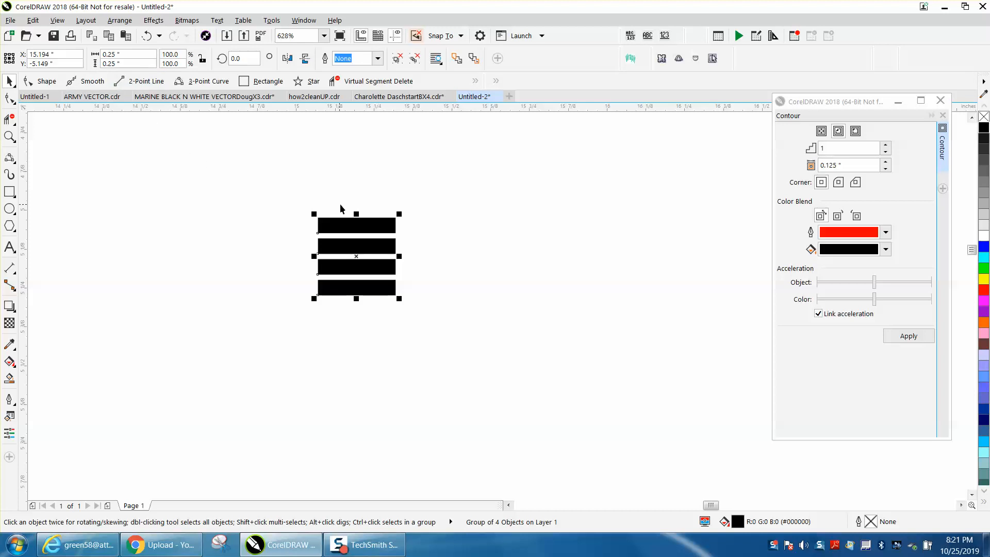
Turn on snapping to objects
{"action": "left_click", "coordinate": [34, 22]}
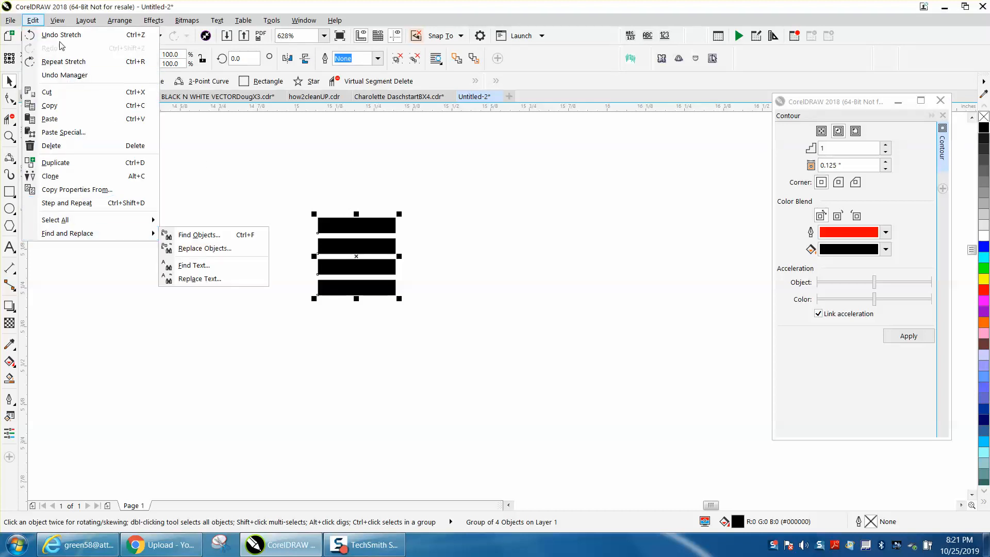
{"action": "mouse_move", "coordinate": [54, 16]}
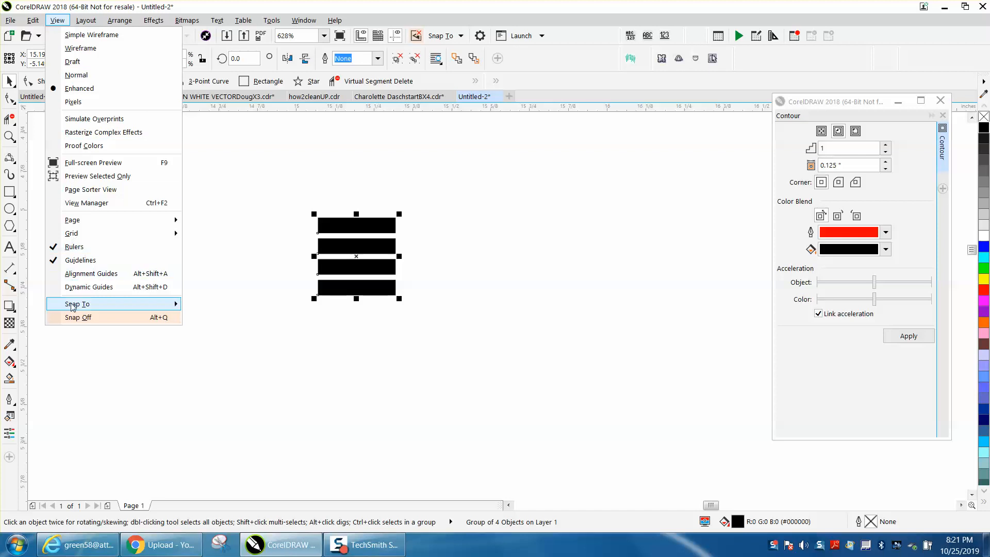
{"action": "mouse_move", "coordinate": [155, 304]}
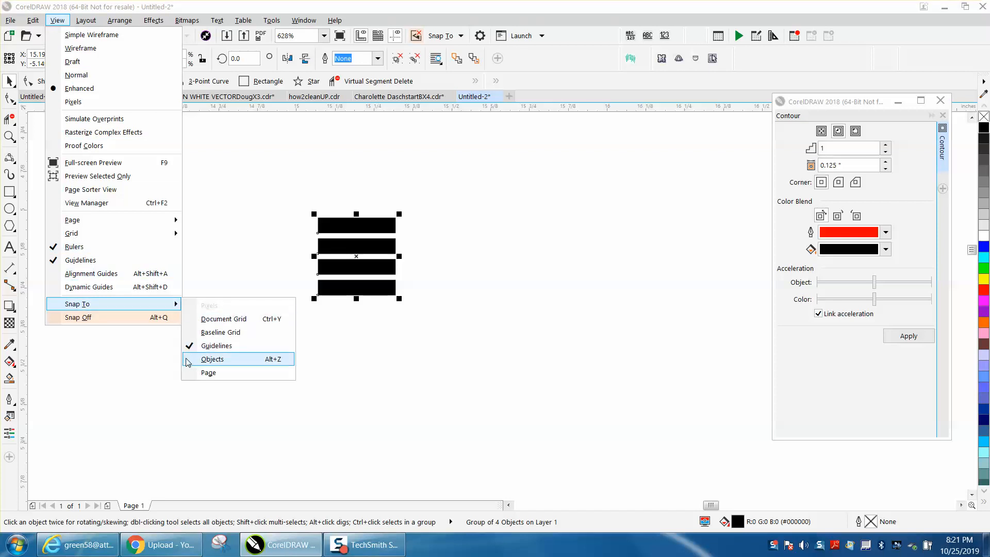
{"action": "left_click", "coordinate": [207, 359]}
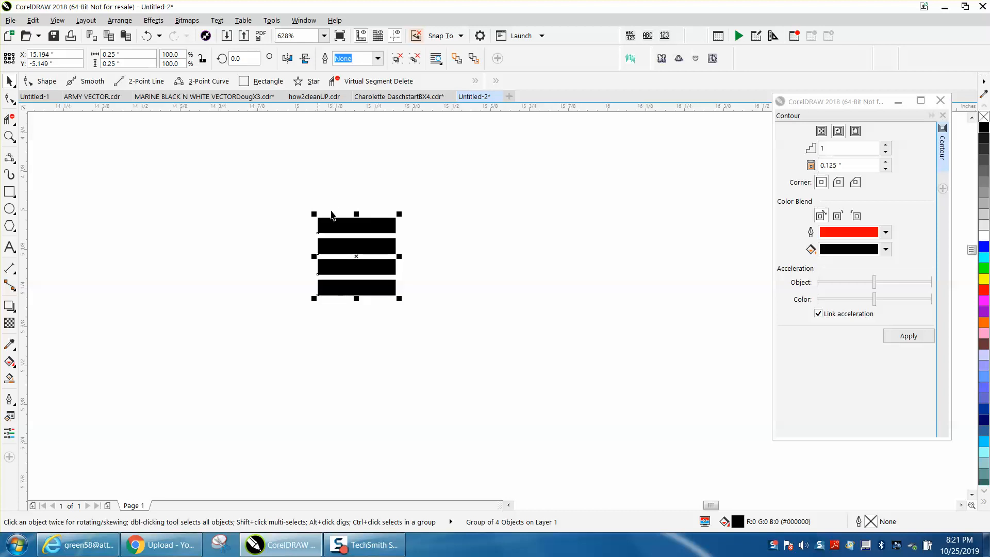
Copy the four-bar group directly below itself with a 0.02-inch gap and rotate the copy 90 degrees
{"action": "left_click_drag", "start_coordinate": [320, 217], "coordinate": [327, 298]}
{"action": "left_click", "coordinate": [302, 179]}
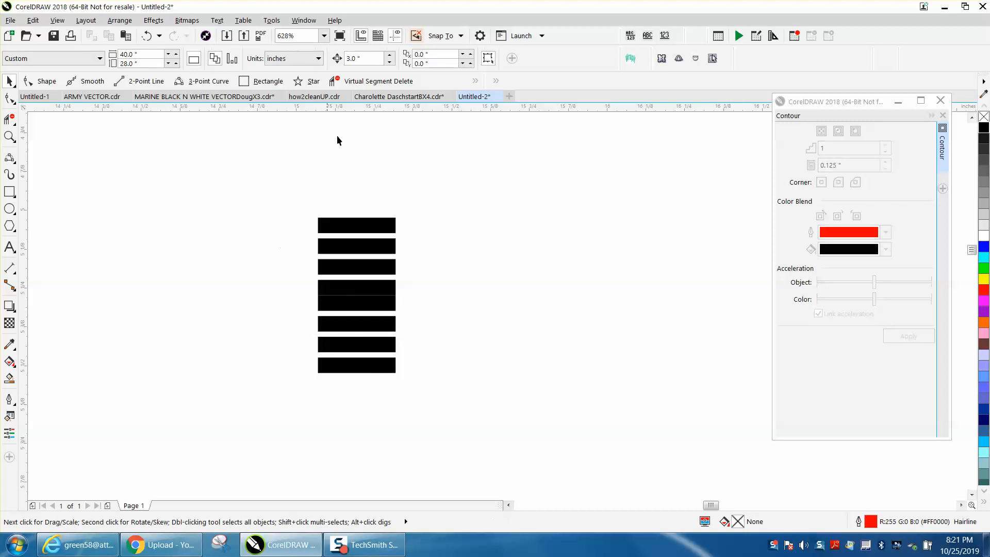
{"action": "left_click", "coordinate": [363, 59]}
{"action": "type", "text": ".02"}
{"action": "left_click", "coordinate": [380, 310]}
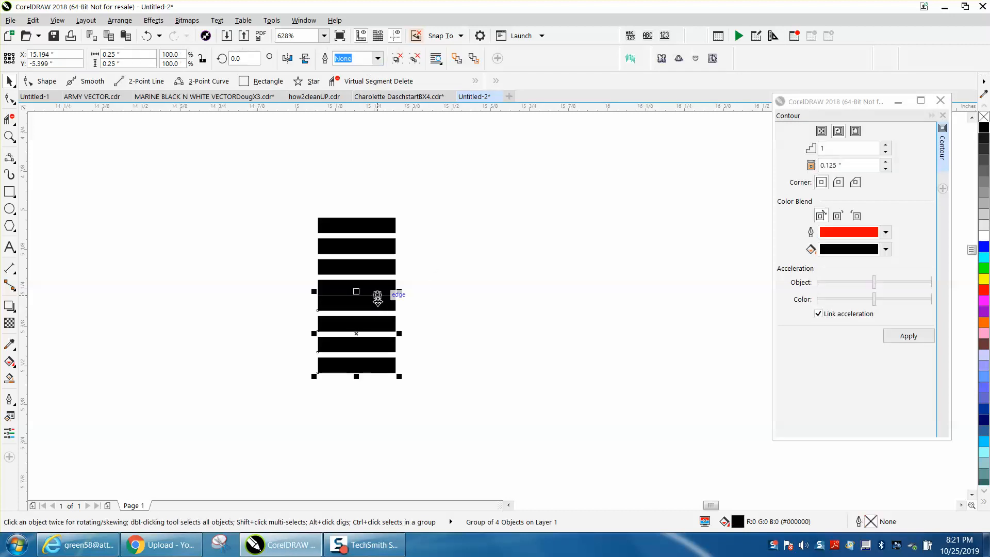
{"action": "key", "text": "Down"}
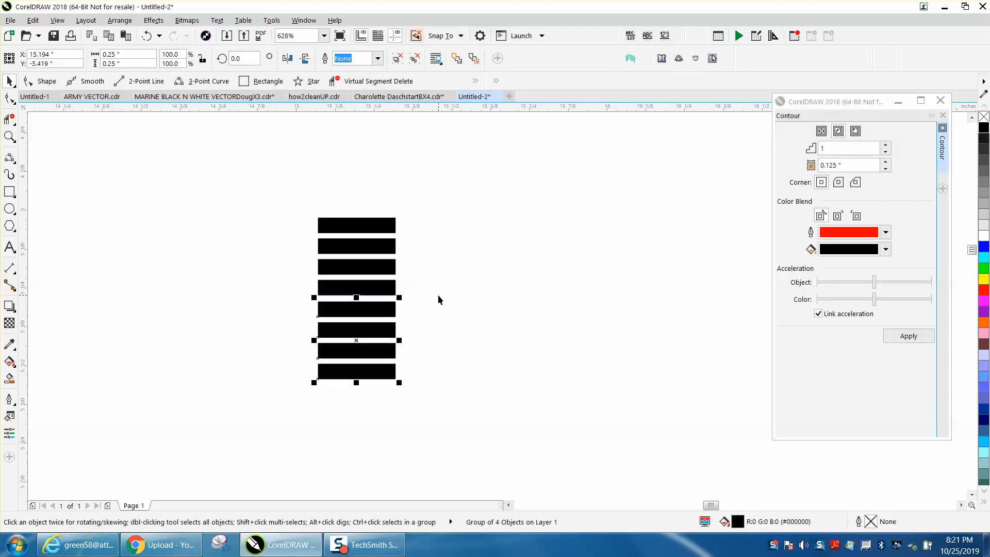
{"action": "type", "text": "90"}
{"action": "key", "text": "Return"}
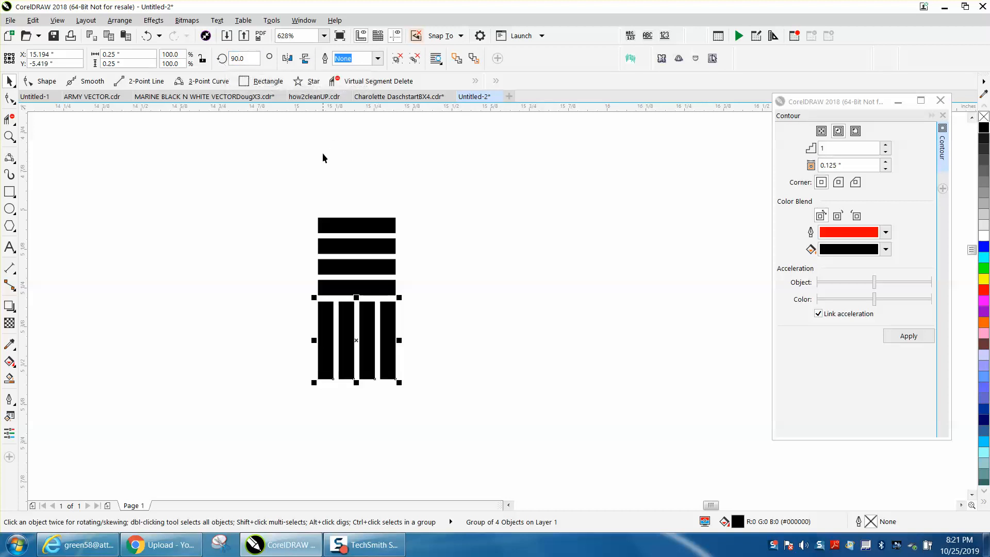
Copy both bar groups to the right with a 0.02-inch gap and mirror the copy vertically so the bars alternate
{"action": "left_click_drag", "start_coordinate": [294, 207], "coordinate": [486, 417]}
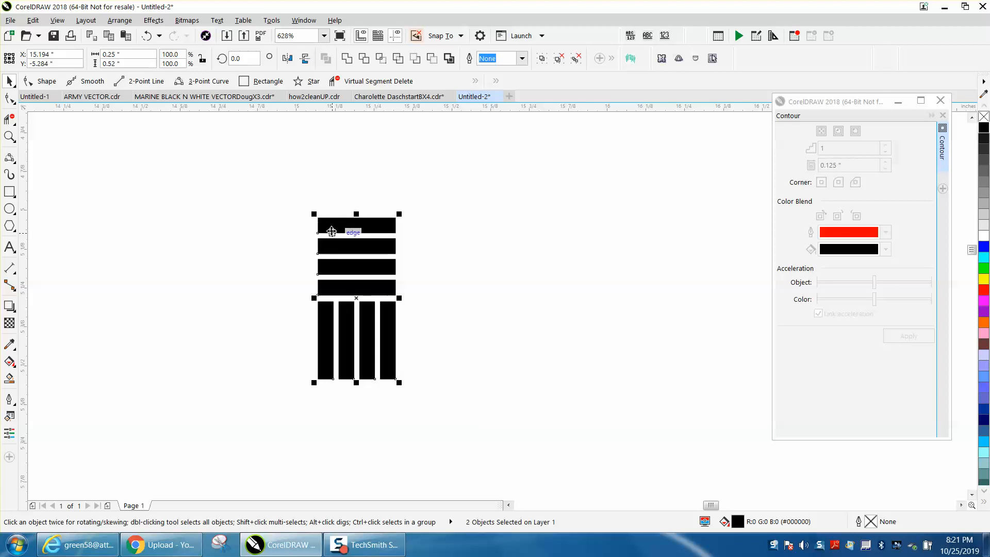
{"action": "left_click_drag", "start_coordinate": [318, 219], "coordinate": [396, 219]}
{"action": "right_click", "coordinate": [396, 218]}
{"action": "key", "text": "Right"}
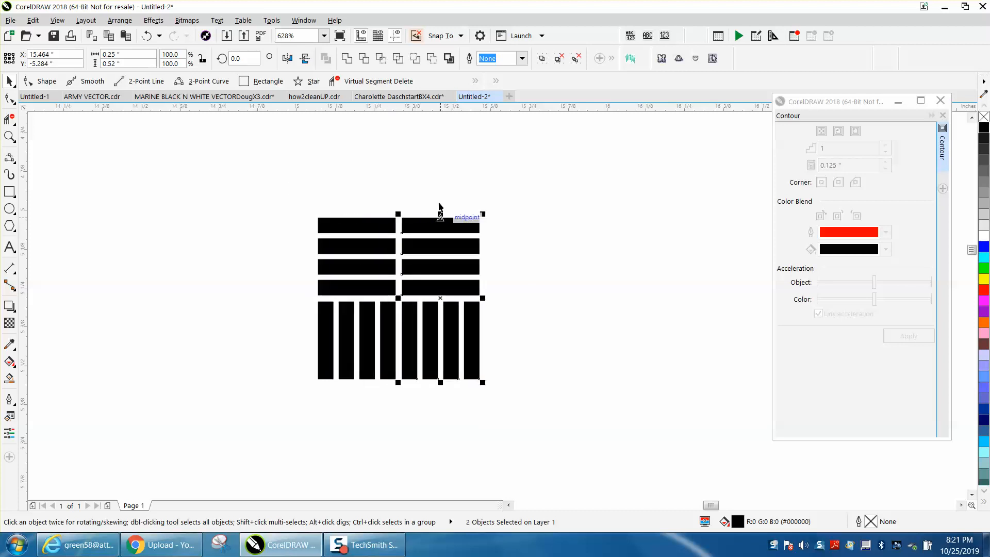
{"action": "left_click", "coordinate": [305, 58]}
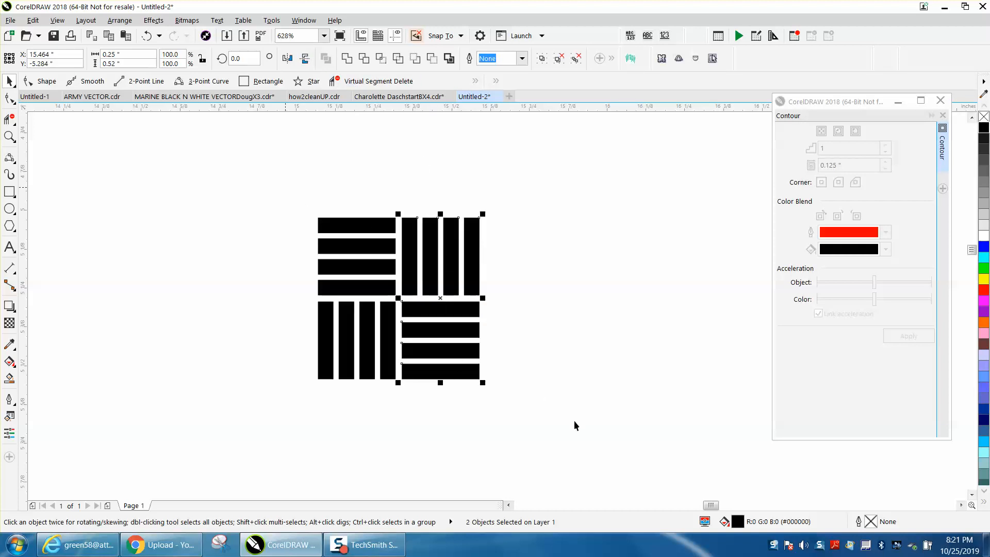
Copy the block of four bar groups to its right with a 0.02-inch gap
{"action": "key", "text": "ctrl+a"}
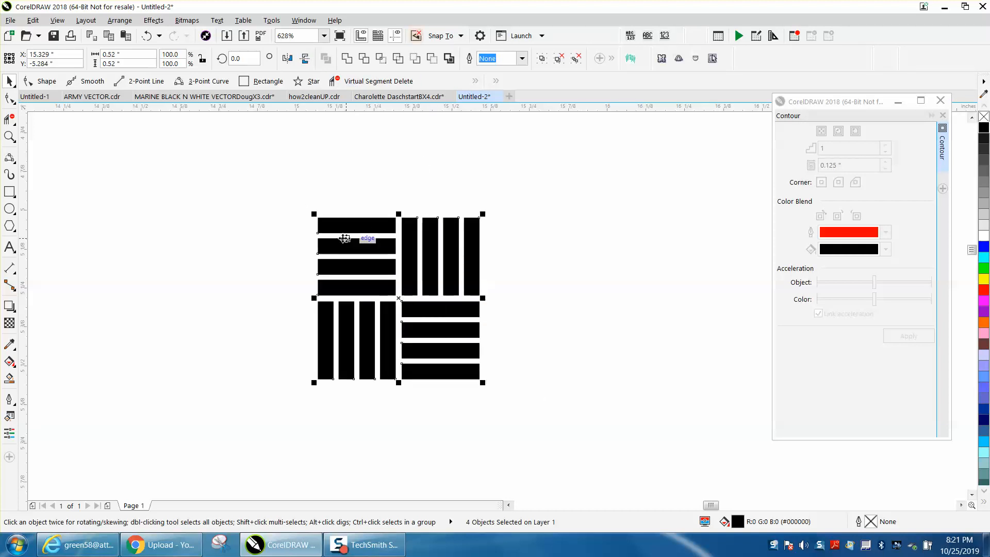
{"action": "left_click_drag", "start_coordinate": [343, 227], "coordinate": [483, 221]}
{"action": "right_click", "coordinate": [483, 222]}
{"action": "key", "text": "Right"}
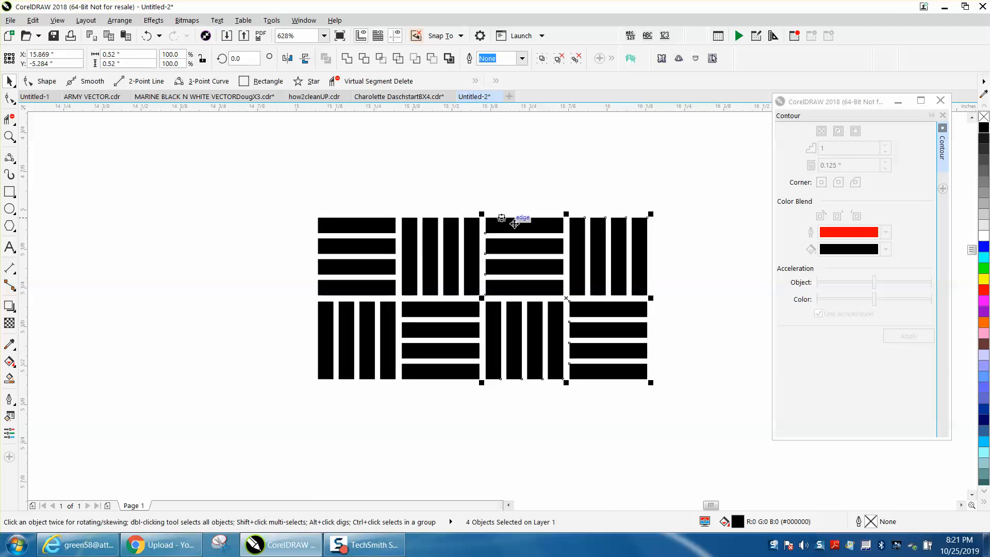
Copy the block of eight bar groups to its right with a 0.02-inch gap
{"action": "scroll", "coordinate": [481, 222], "scroll_direction": "down", "scroll_amount": 3}
{"action": "left_click_drag", "start_coordinate": [368, 196], "coordinate": [646, 344]}
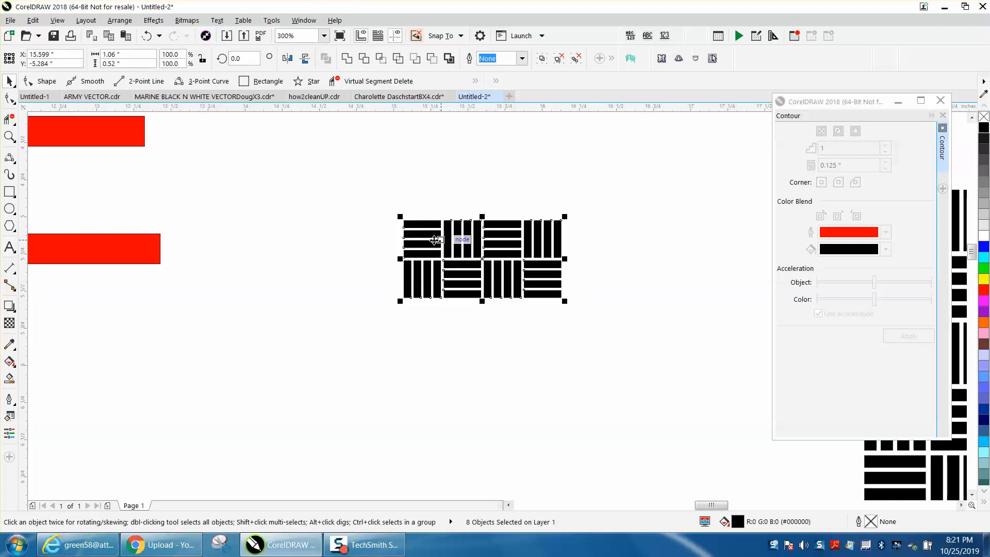
{"action": "left_click_drag", "start_coordinate": [406, 220], "coordinate": [576, 225]}
Copy the full 16-group strip directly below with a 0.02-inch gap and repeat the copy twice more downward
{"action": "left_click_drag", "start_coordinate": [361, 186], "coordinate": [752, 338]}
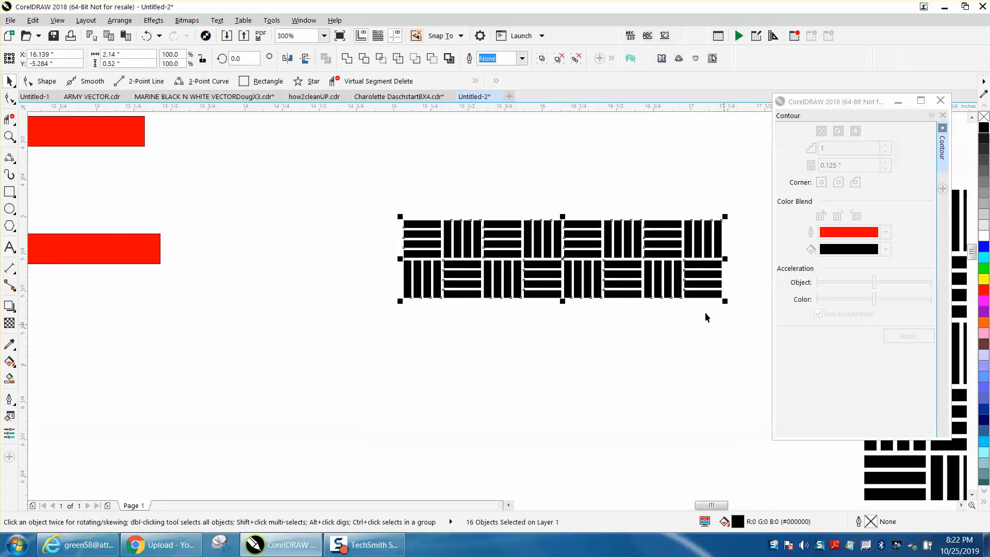
{"action": "left_click_drag", "start_coordinate": [405, 220], "coordinate": [403, 301]}
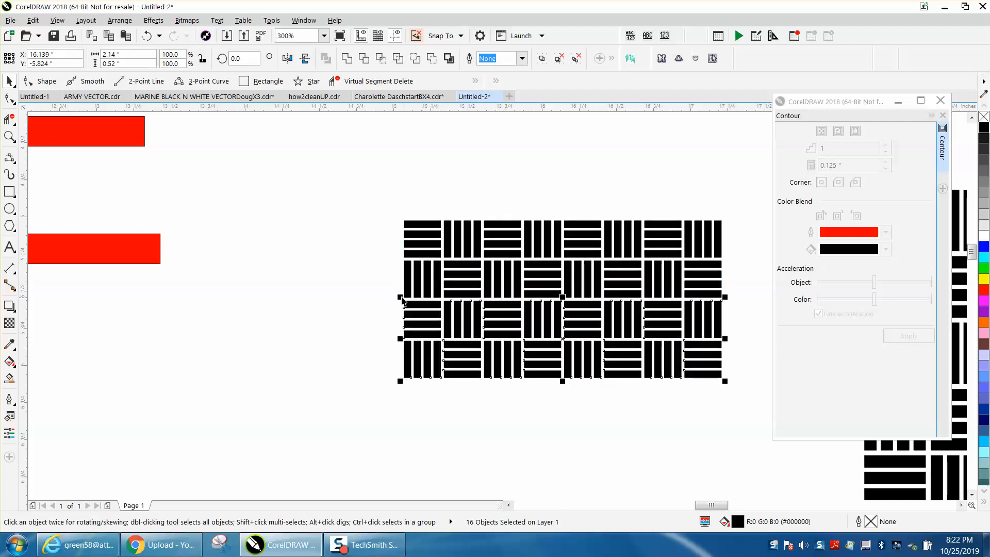
{"action": "key", "text": "ctrl+r"}
{"action": "key", "text": "ctrl+r"}
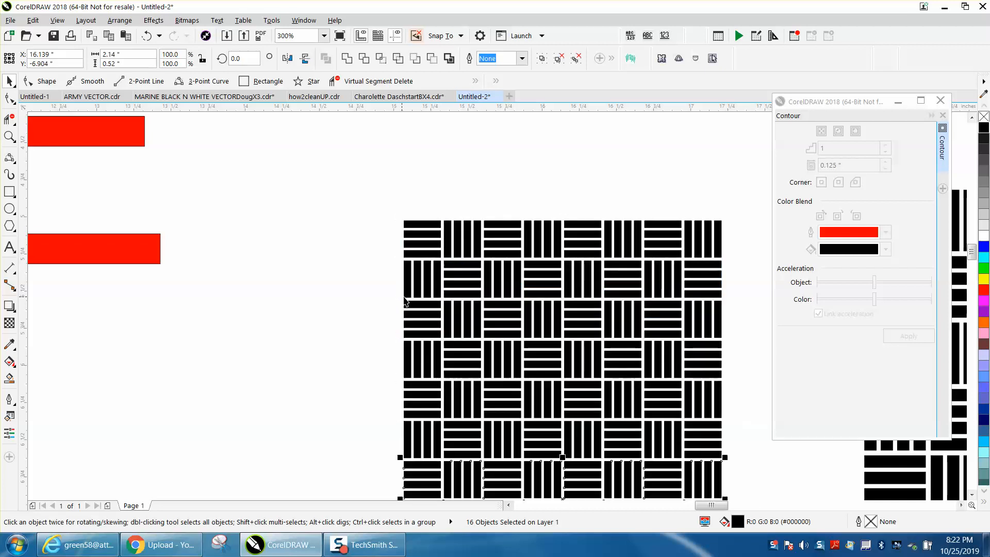
Delete the entire newly built bar pattern beside the STIPPLE text
{"action": "scroll", "coordinate": [209, 121], "scroll_direction": "down", "scroll_amount": 3}
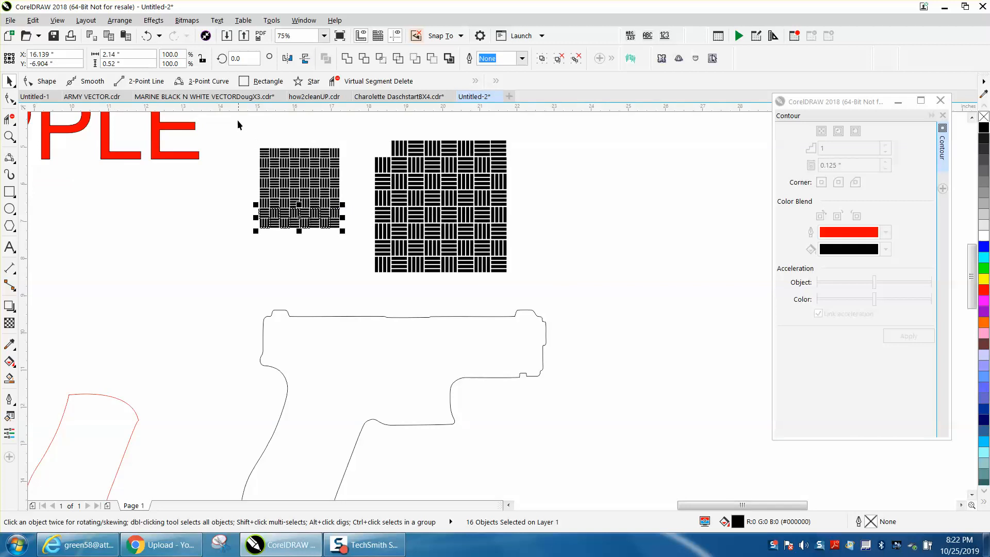
{"action": "left_click_drag", "start_coordinate": [353, 222], "coordinate": [367, 237]}
{"action": "key", "text": "Delete"}
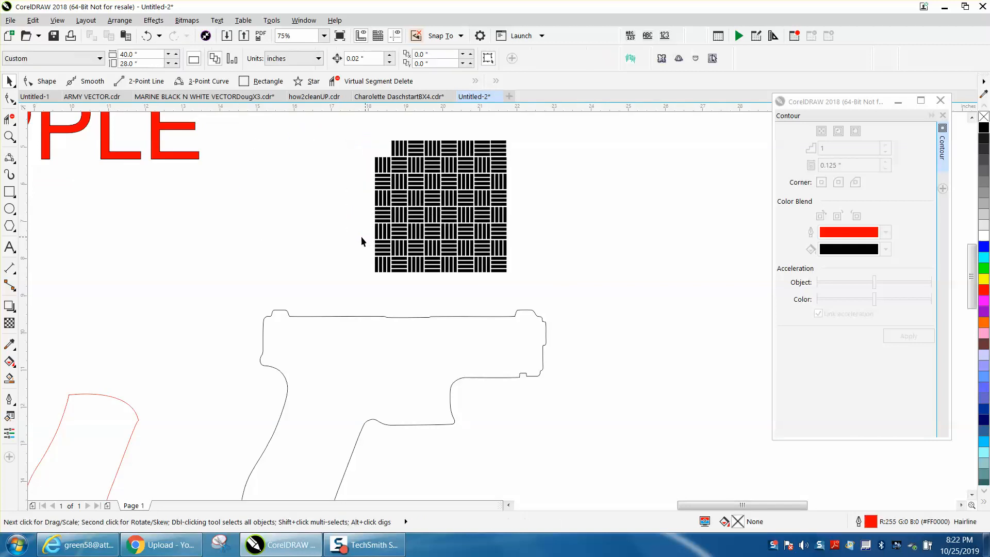
Draw 3-point curves across the pistol grip, one at its upper end about 2.07 inches wide and one near its base about 2.48 inches wide
{"action": "scroll", "coordinate": [341, 248], "scroll_direction": "down", "scroll_amount": 1}
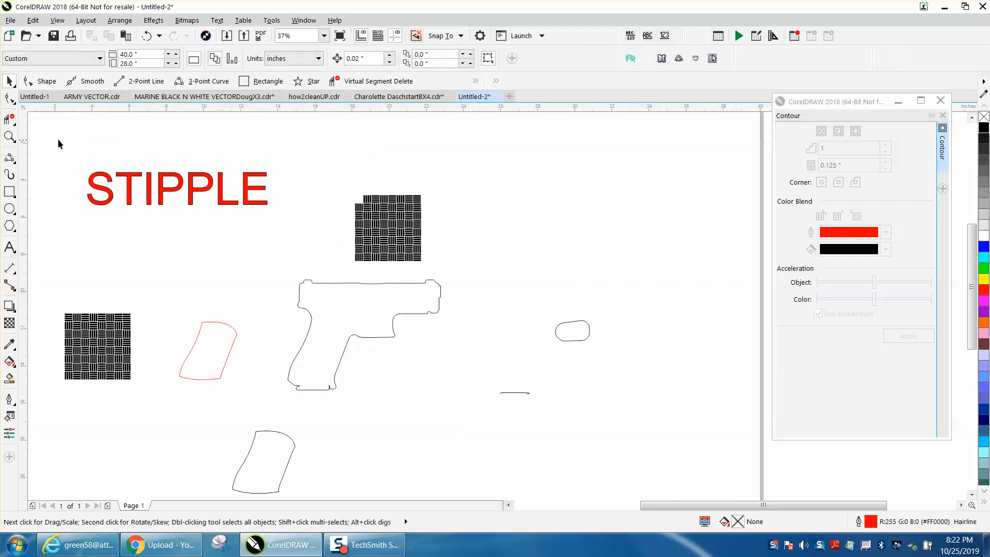
{"action": "left_click", "coordinate": [11, 135]}
{"action": "left_click_drag", "start_coordinate": [292, 248], "coordinate": [505, 431]}
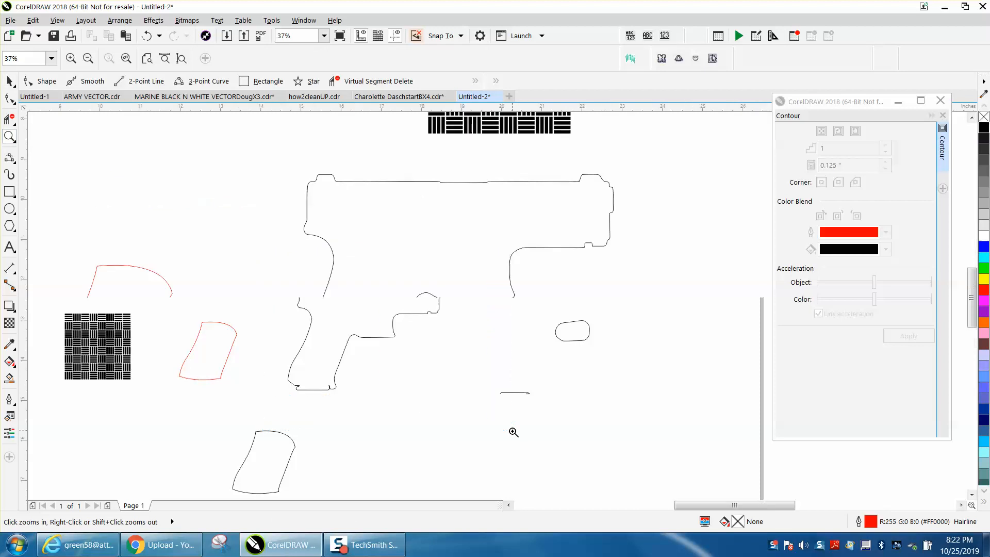
{"action": "left_click", "coordinate": [13, 270]}
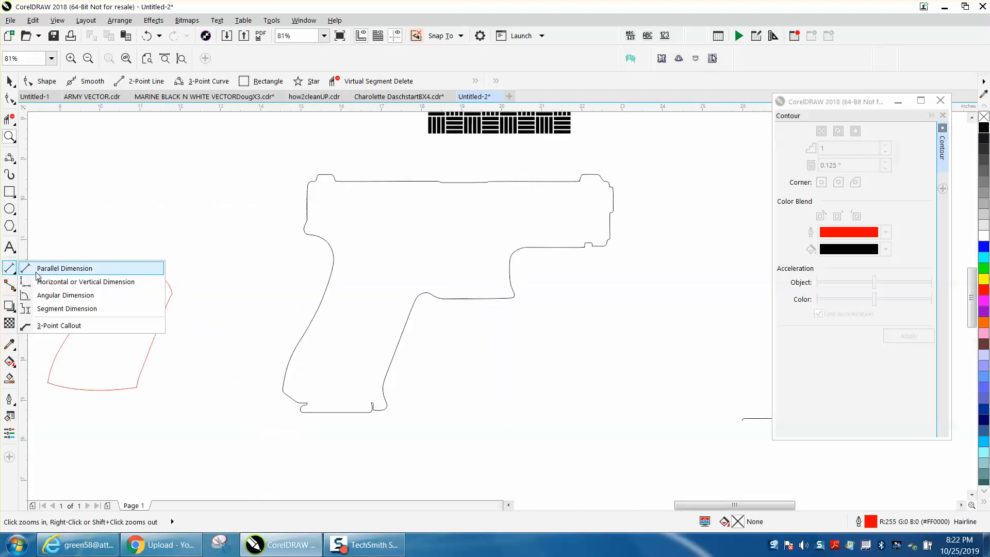
{"action": "left_click", "coordinate": [9, 159]}
{"action": "left_click_drag", "start_coordinate": [417, 298], "coordinate": [346, 263]}
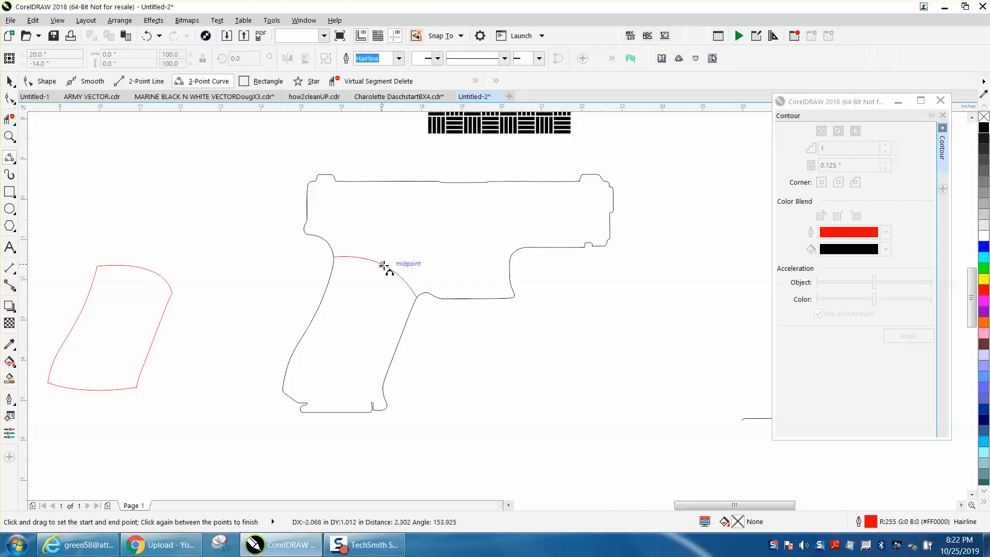
{"action": "left_click", "coordinate": [387, 269]}
{"action": "left_click_drag", "start_coordinate": [386, 387], "coordinate": [286, 391]}
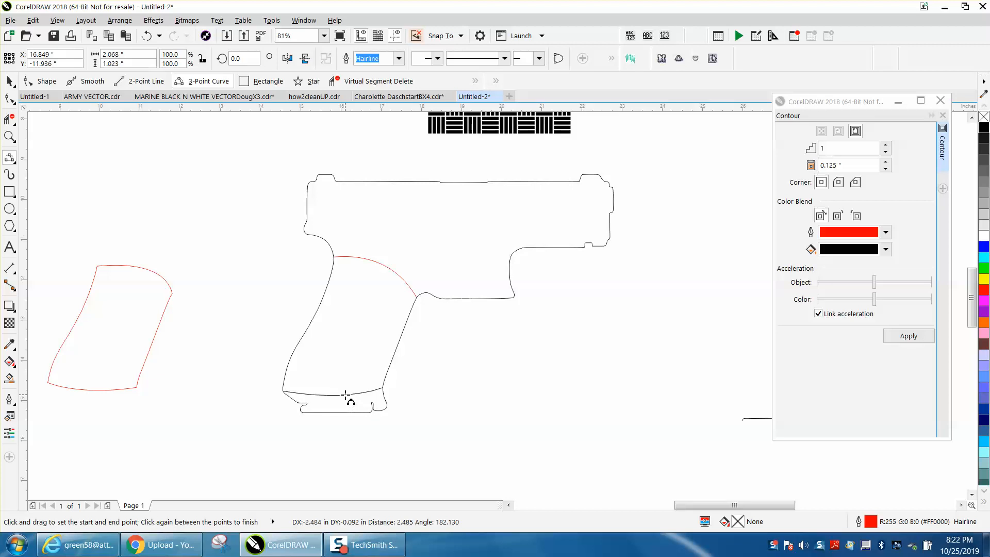
{"action": "left_click", "coordinate": [347, 395]}
Delete the separate red grip outline beside the pistol
{"action": "left_click", "coordinate": [9, 81]}
{"action": "left_click", "coordinate": [153, 269]}
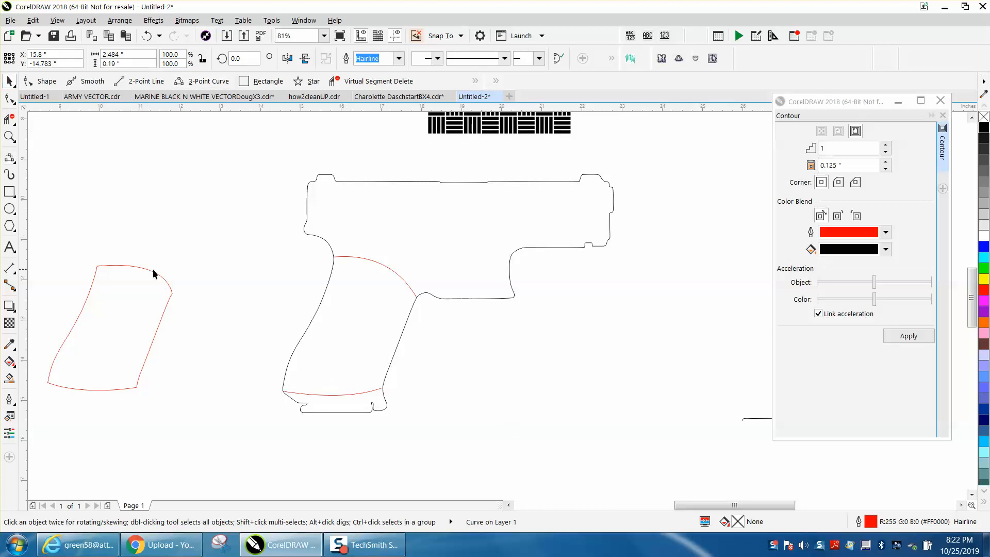
{"action": "left_click", "coordinate": [152, 270]}
{"action": "key", "text": "Delete"}
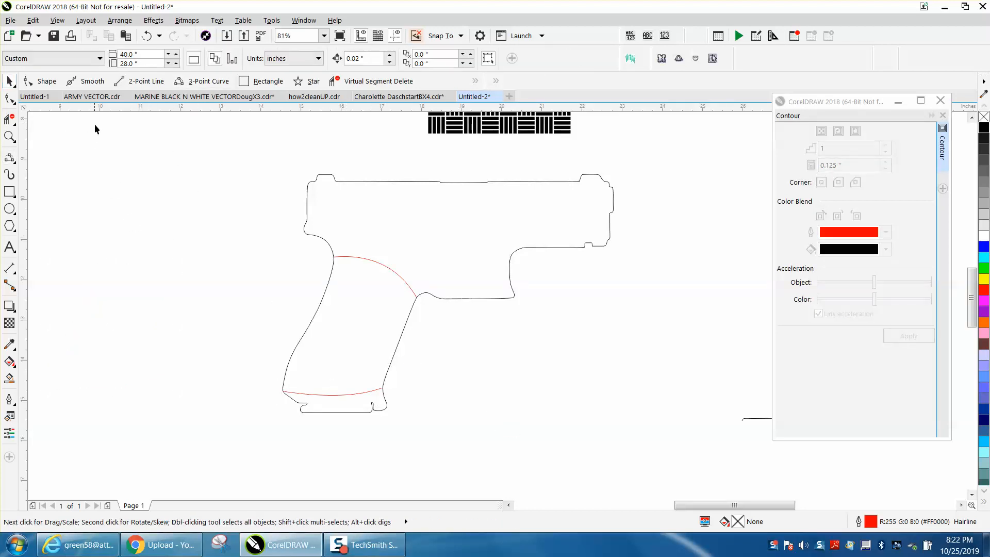
Smart Fill the grip area between the two curves in black and nudge the filled shape 3 inches to the left
{"action": "left_click", "coordinate": [9, 378]}
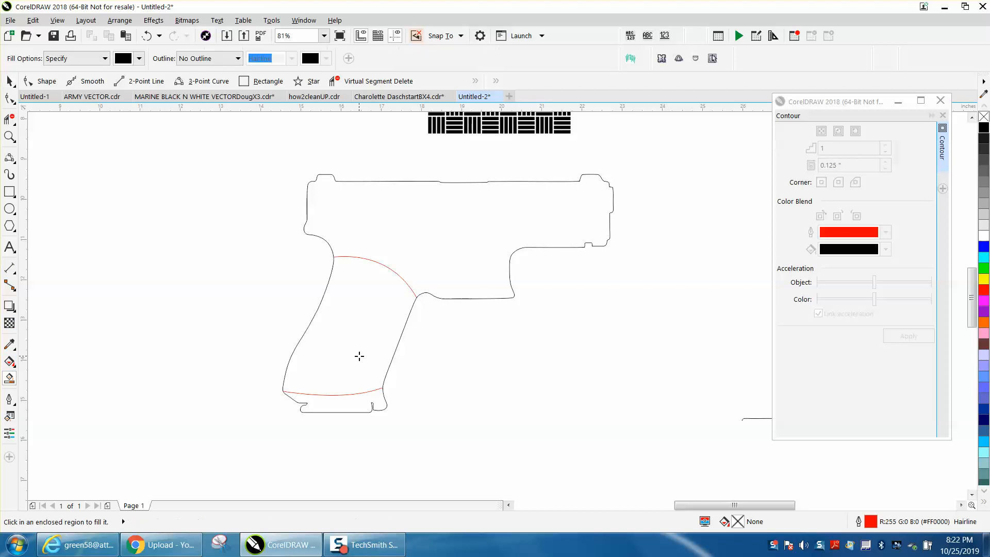
{"action": "left_click", "coordinate": [9, 81]}
{"action": "left_click", "coordinate": [356, 58]}
{"action": "type", "text": "3"}
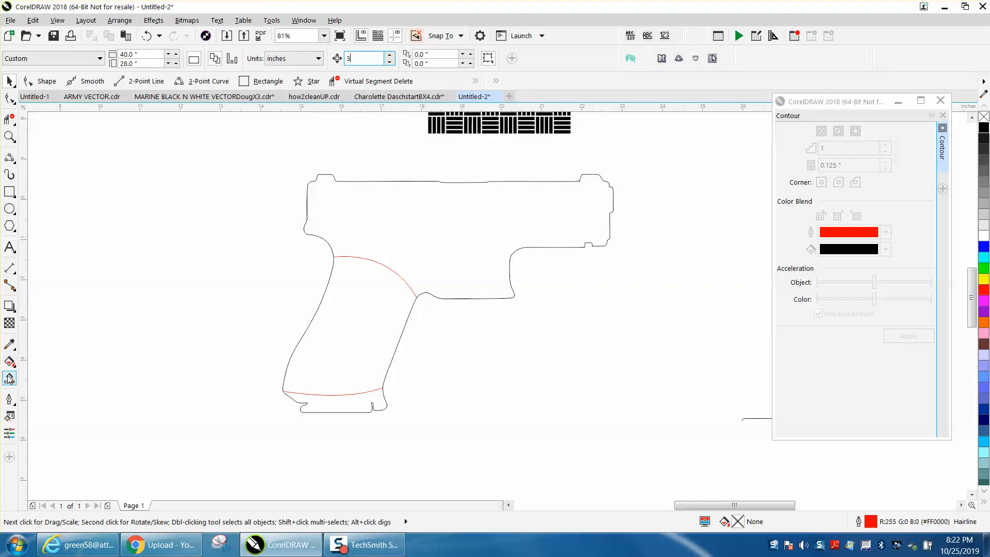
{"action": "left_click", "coordinate": [10, 361]}
{"action": "left_click", "coordinate": [343, 354]}
{"action": "key", "text": "Left"}
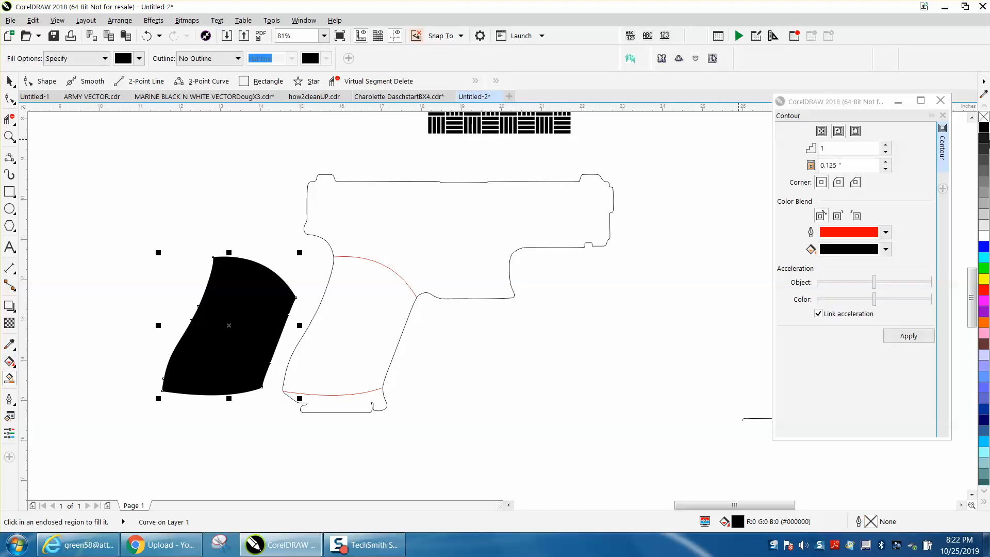
Remove the fill from the copied grip shape beside the pistol and give it a black hairline outline
{"action": "left_click", "coordinate": [984, 117]}
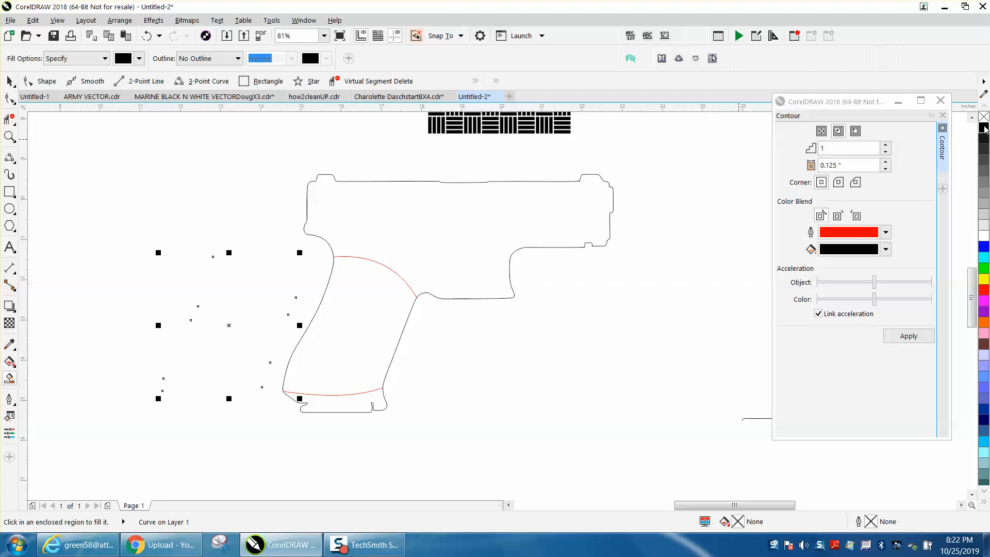
{"action": "right_click", "coordinate": [984, 130]}
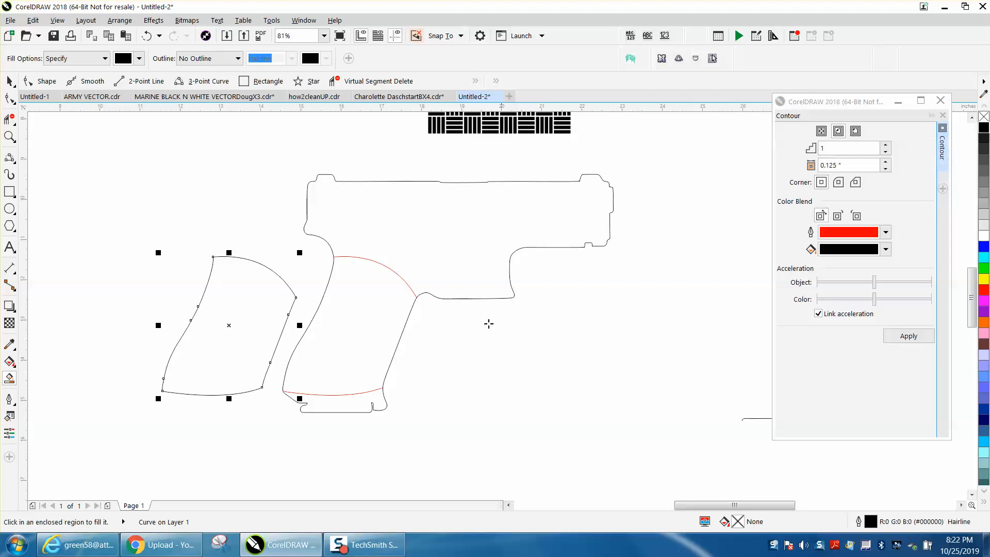
Delete the two red curves crossing the pistol grip
{"action": "left_click", "coordinate": [9, 81]}
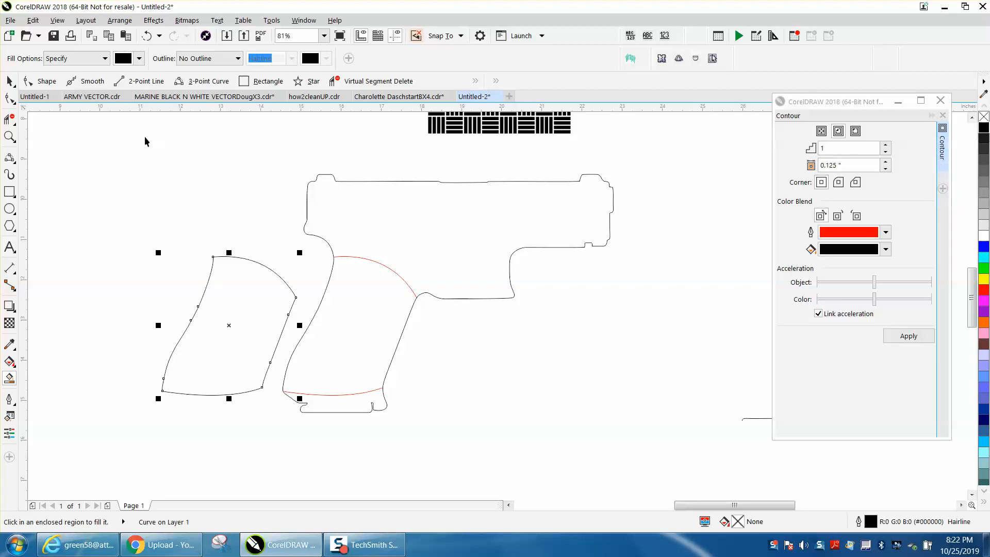
{"action": "left_click", "coordinate": [369, 260]}
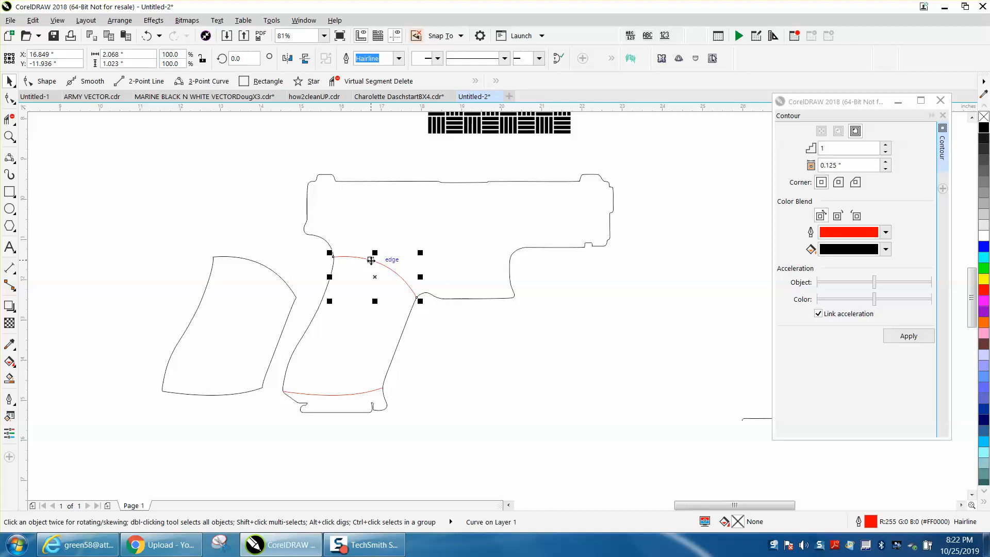
{"action": "key", "text": "Delete"}
{"action": "left_click", "coordinate": [347, 394]}
{"action": "key", "text": "Delete"}
Apply a one-step inside contour of 0.125 inch to the copied grip shape and break the contour group apart
{"action": "left_click", "coordinate": [266, 279]}
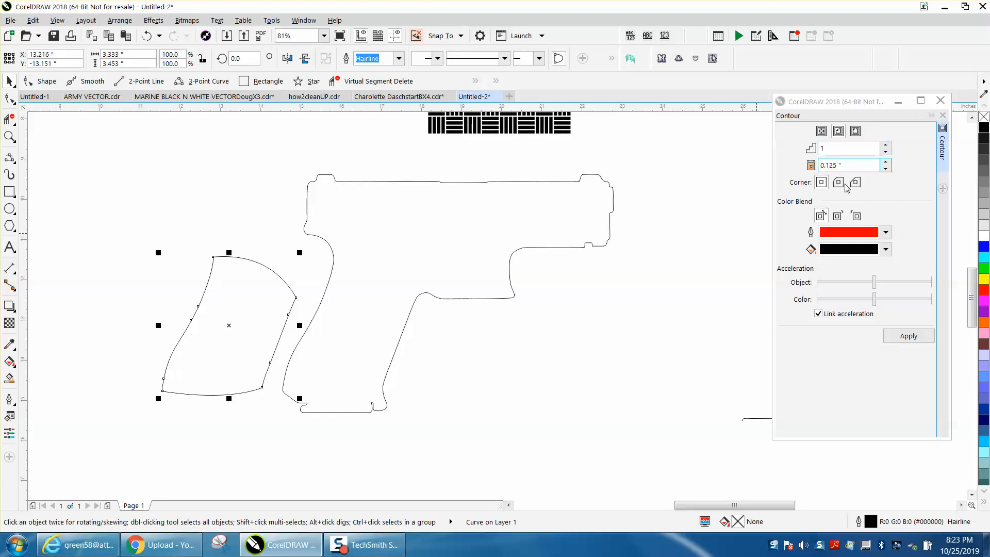
{"action": "left_click", "coordinate": [903, 337]}
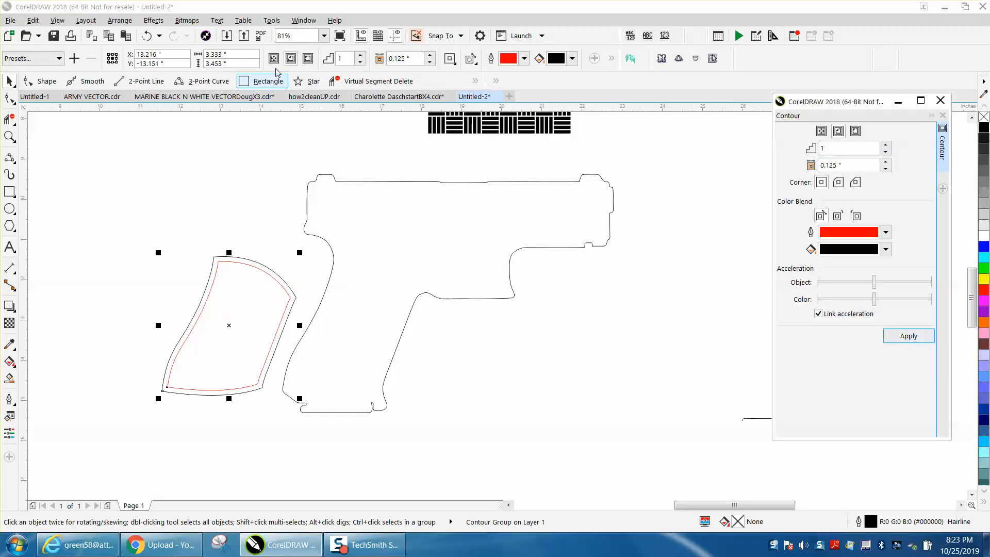
{"action": "left_click", "coordinate": [120, 20]}
{"action": "left_click", "coordinate": [155, 230]}
Nudge the red inner contour 3 inches to the right into the pistol grip and delete the black outer grip shape
{"action": "left_click", "coordinate": [231, 278]}
{"action": "key", "text": "Right"}
{"action": "key", "text": "Right"}
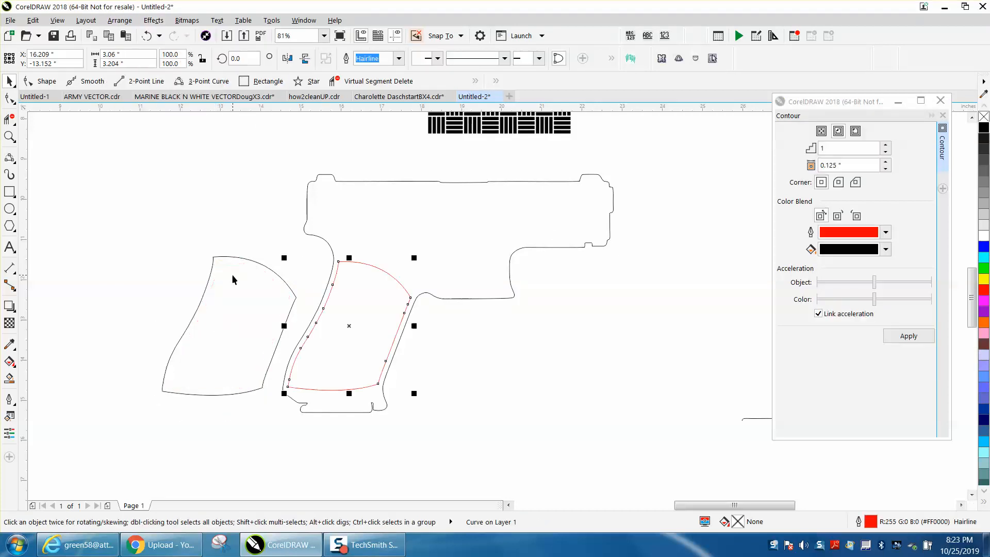
{"action": "key", "text": "Left"}
{"action": "left_click", "coordinate": [221, 299]}
{"action": "key", "text": "Delete"}
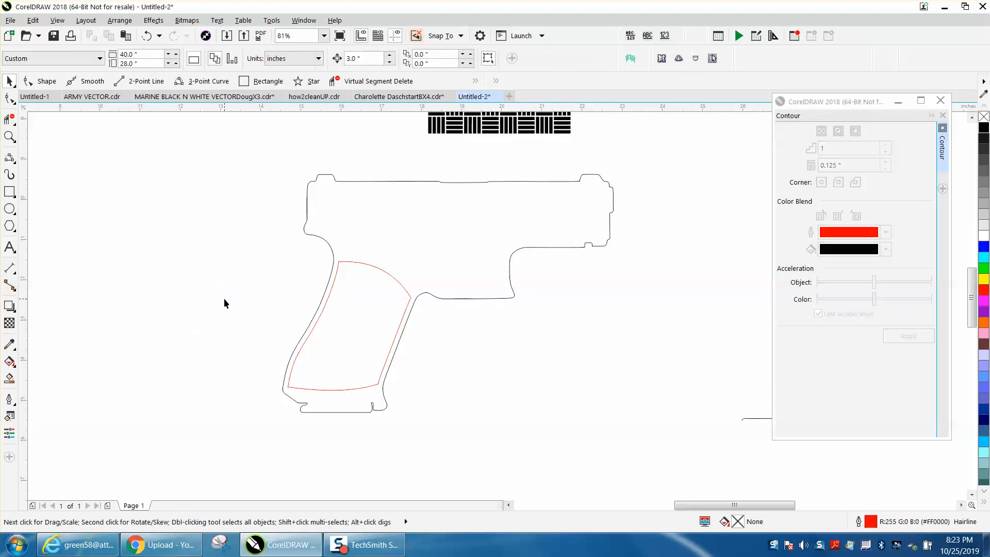
Nudge the red grip contour 6 inches to the left, out of the pistol outline
{"action": "scroll", "coordinate": [313, 287], "scroll_direction": "down", "scroll_amount": 3}
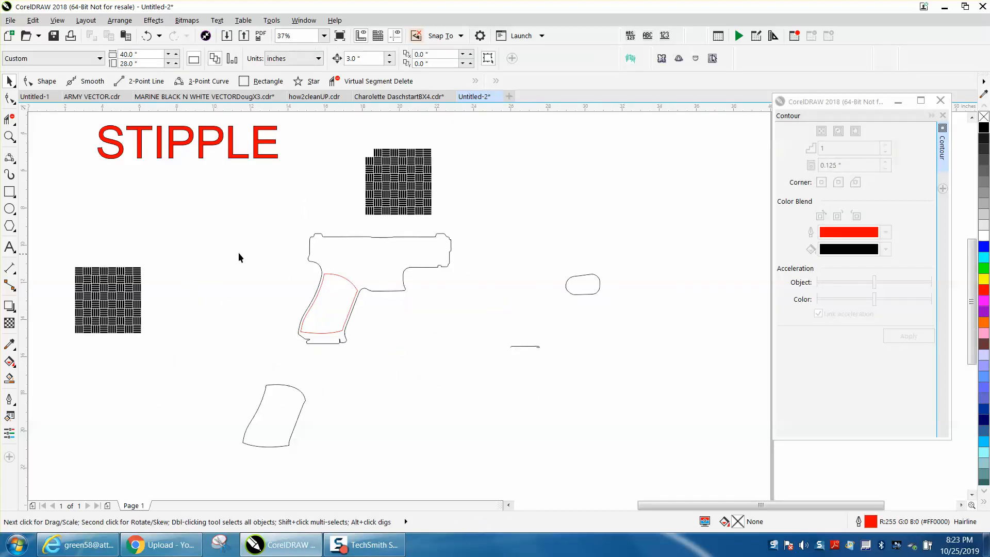
{"action": "left_click_drag", "start_coordinate": [188, 346], "coordinate": [189, 346]}
{"action": "left_click", "coordinate": [321, 309]}
{"action": "key", "text": "Left"}
{"action": "key", "text": "Left"}
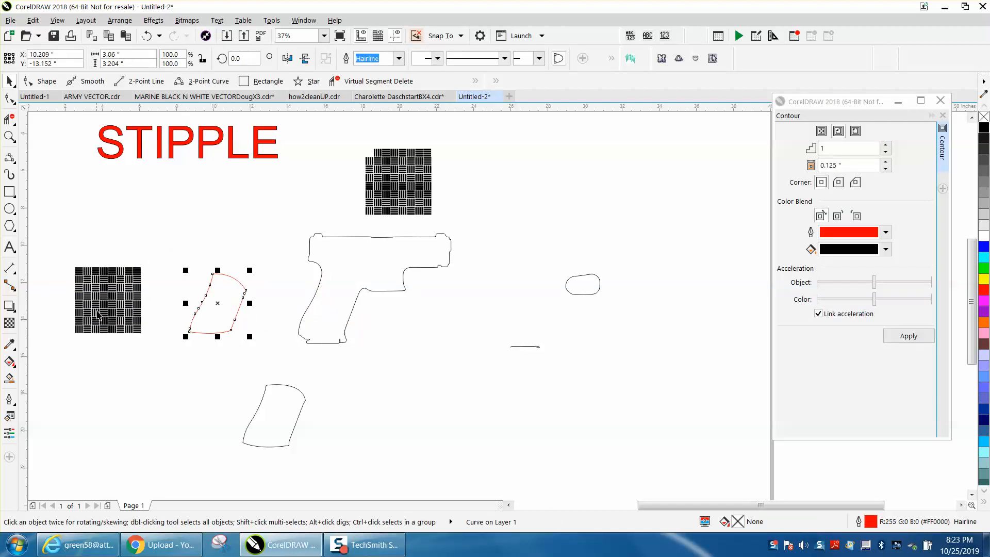
Move the basket-weave pattern square from beside the red grip contour onto it so that it covers the whole contour
{"action": "left_click", "coordinate": [99, 315]}
{"action": "left_click_drag", "start_coordinate": [111, 293], "coordinate": [225, 290]}
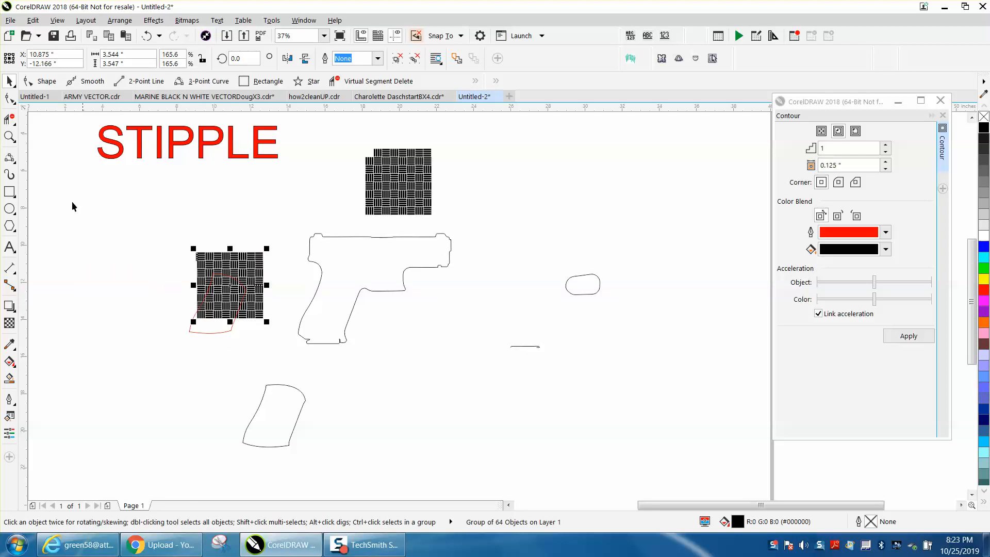
{"action": "left_click", "coordinate": [9, 136]}
{"action": "left_click_drag", "start_coordinate": [432, 396], "coordinate": [432, 396]}
{"action": "key", "text": "space"}
{"action": "left_click_drag", "start_coordinate": [402, 247], "coordinate": [413, 294]}
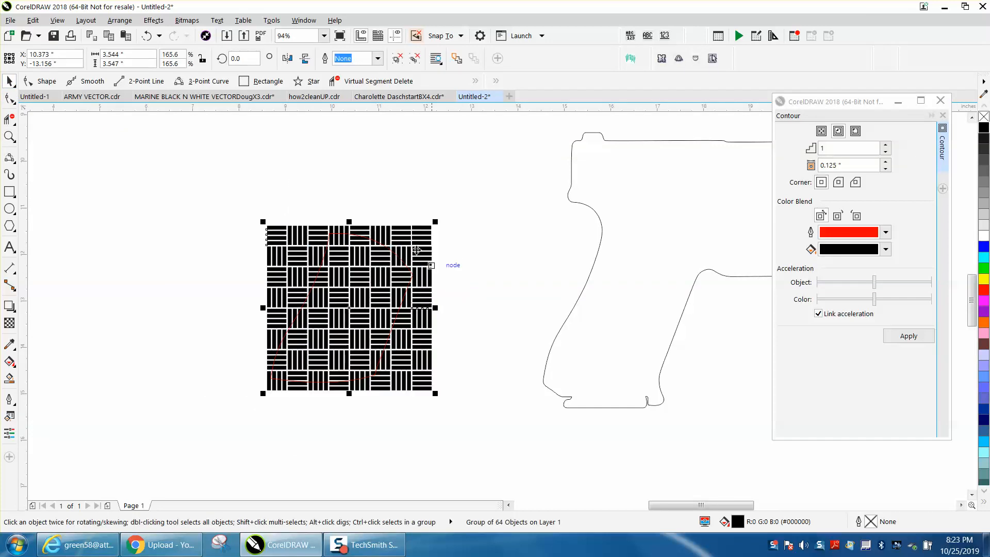
Intersect the basket-weave square with the red grip contour and nudge the resulting piece 6 inches to the right into the pistol grip
{"action": "left_click_drag", "start_coordinate": [222, 206], "coordinate": [451, 402]}
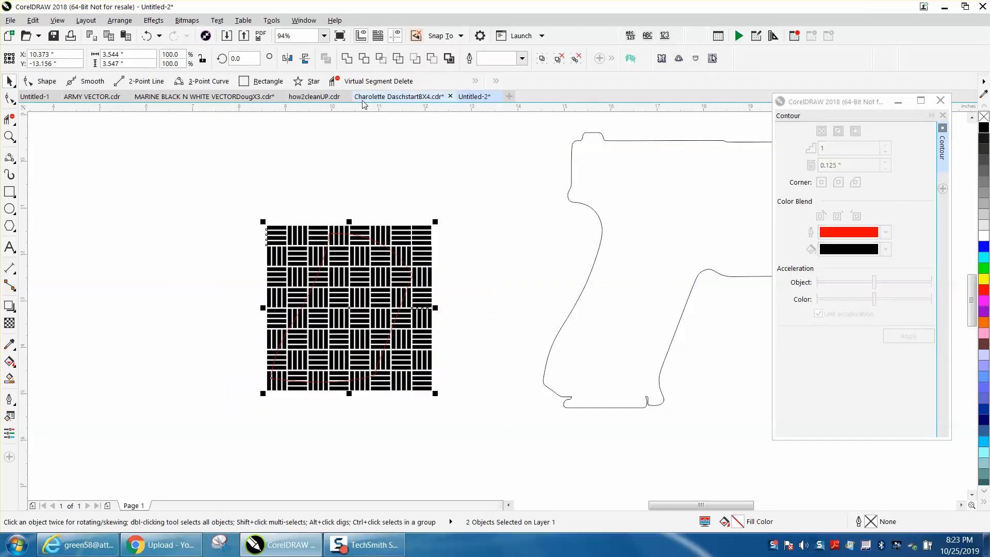
{"action": "left_click", "coordinate": [381, 60]}
{"action": "key", "text": "Right"}
{"action": "key", "text": "Right"}
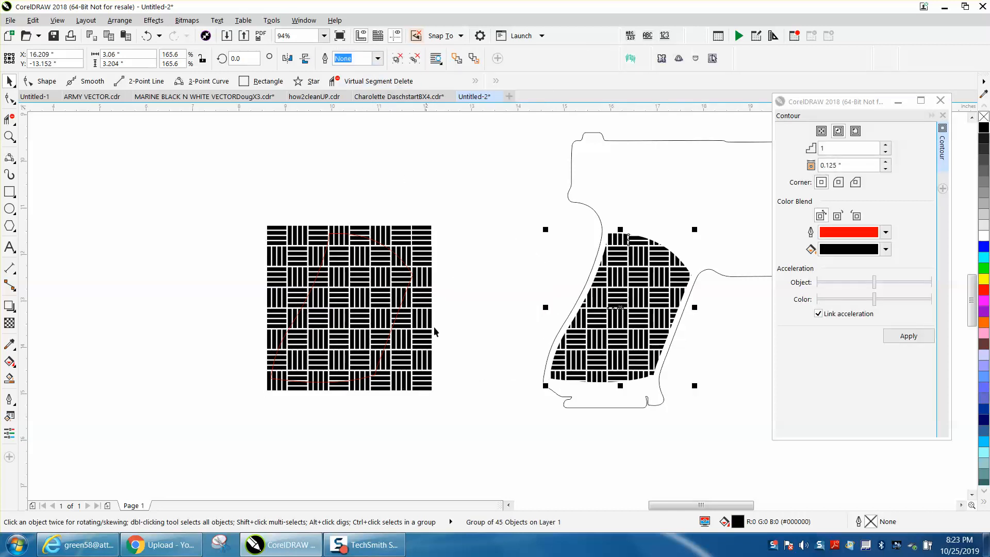
Delete the leftover basket-weave square together with the red grip contour
{"action": "left_click", "coordinate": [445, 327]}
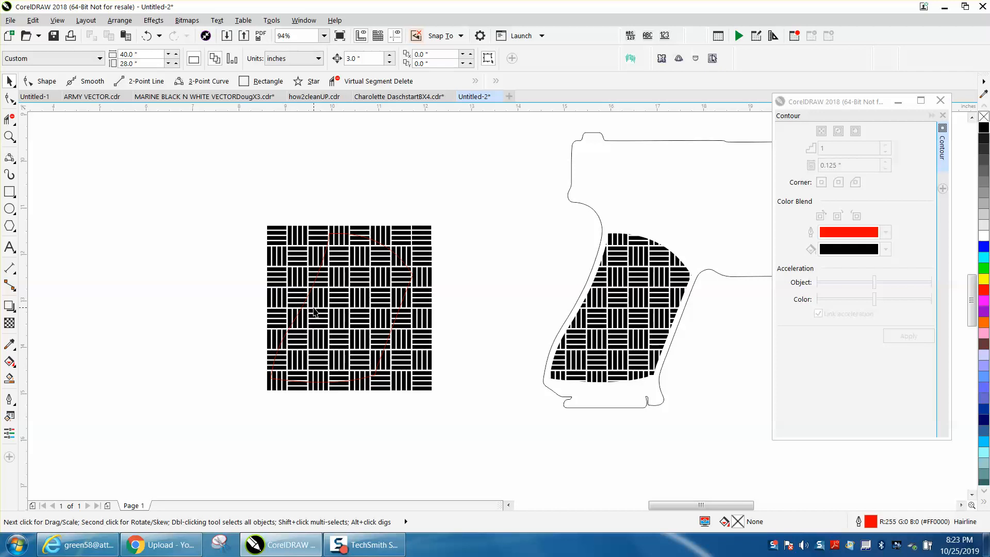
{"action": "left_click_drag", "start_coordinate": [201, 192], "coordinate": [490, 403]}
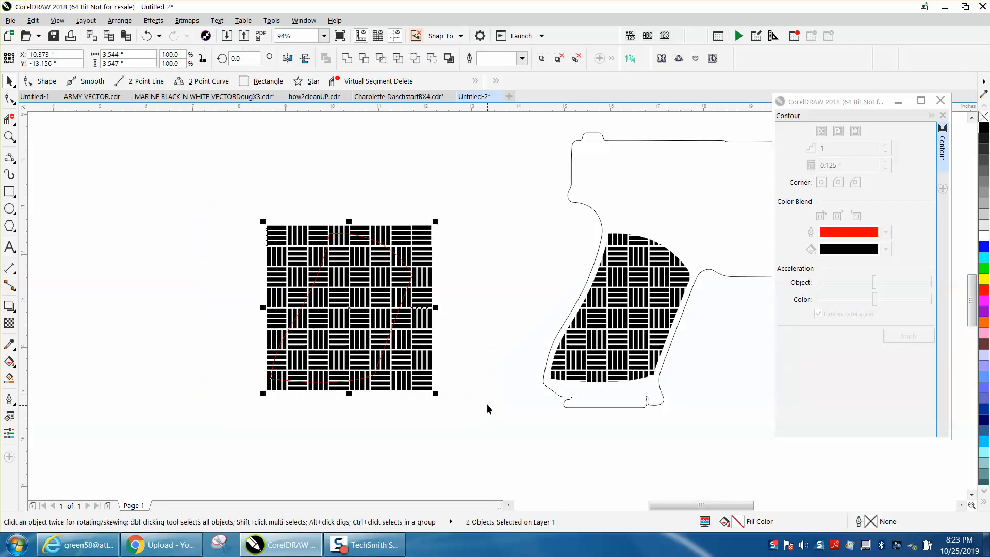
{"action": "key", "text": "Delete"}
Examine the basket-weave stippling in the pistol grip up close and against the whole pistol outline
{"action": "scroll", "coordinate": [306, 312], "scroll_direction": "down", "scroll_amount": 2}
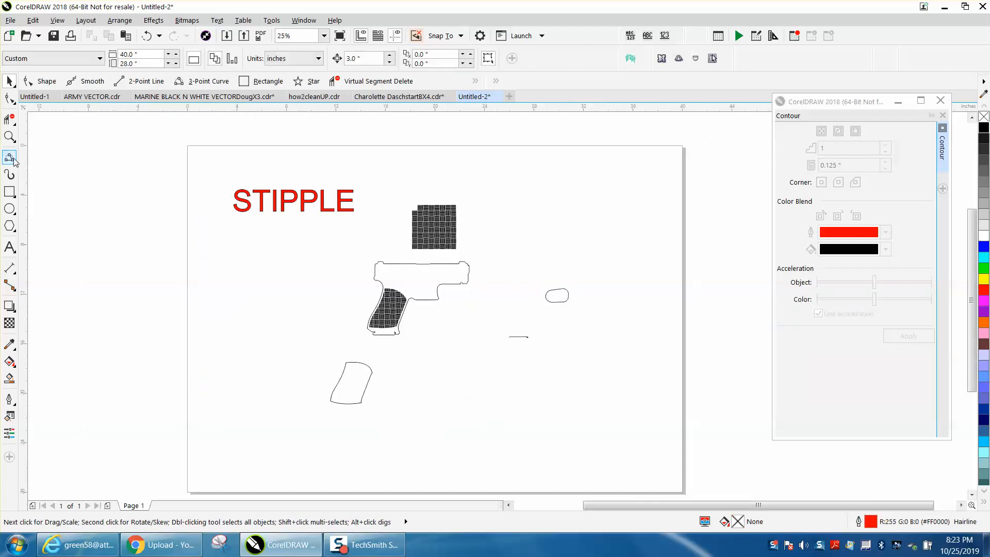
{"action": "left_click", "coordinate": [9, 136]}
{"action": "left_click_drag", "start_coordinate": [348, 269], "coordinate": [454, 347]}
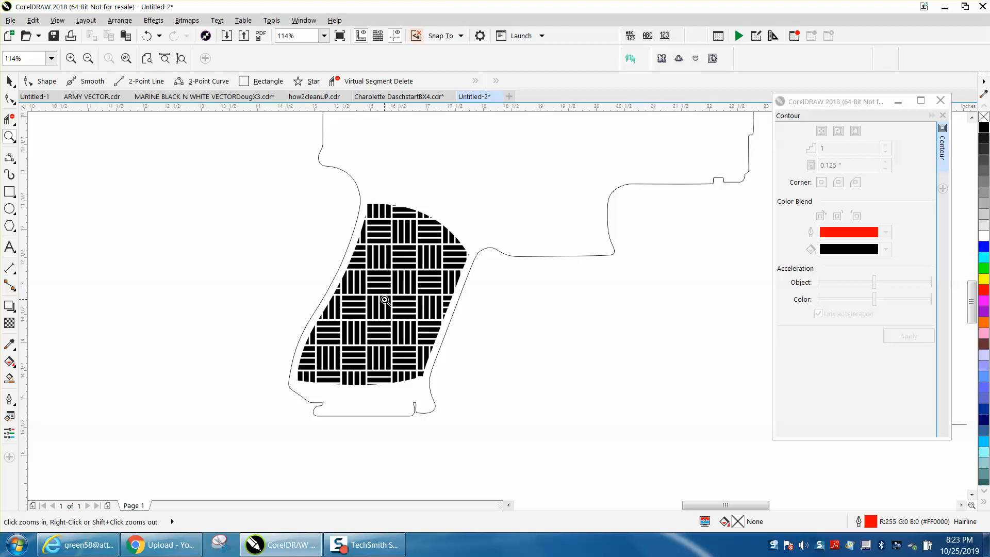
{"action": "right_click", "coordinate": [385, 299]}
{"action": "right_click", "coordinate": [385, 300]}
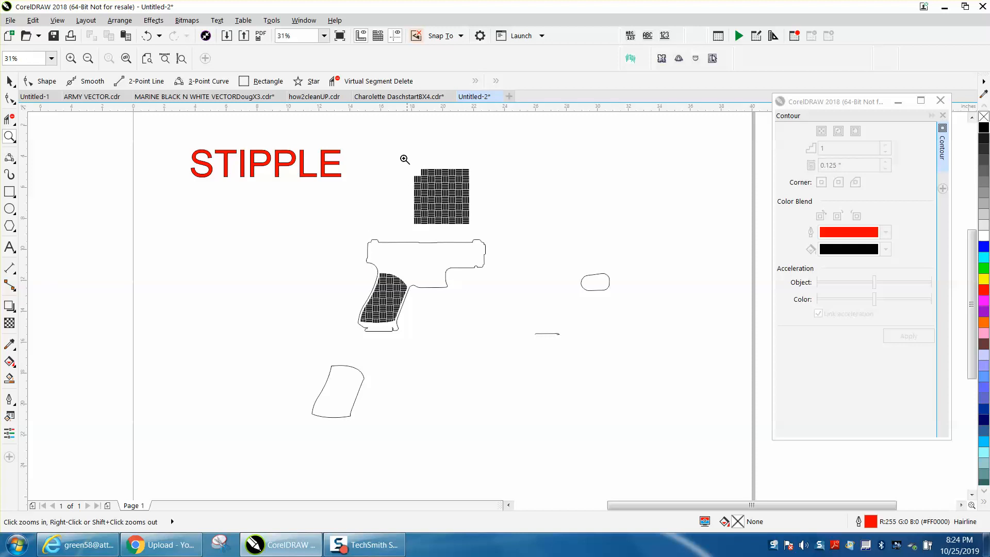
{"action": "left_click_drag", "start_coordinate": [356, 263], "coordinate": [459, 345]}
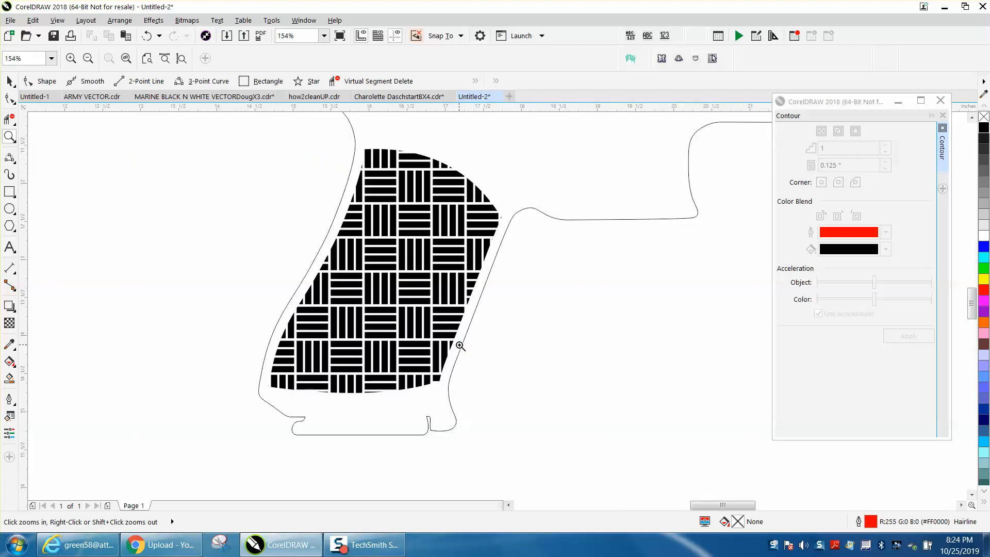
{"action": "right_click", "coordinate": [460, 345]}
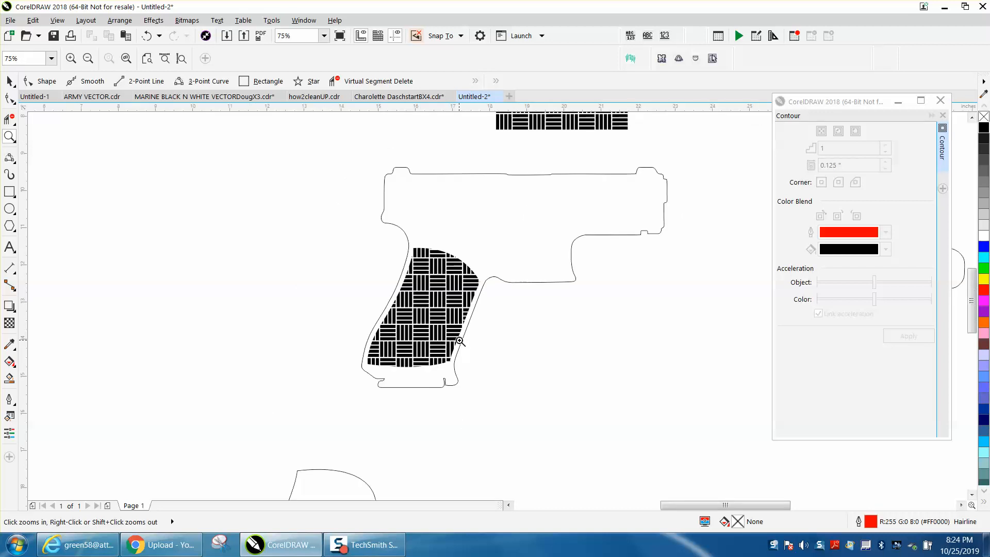